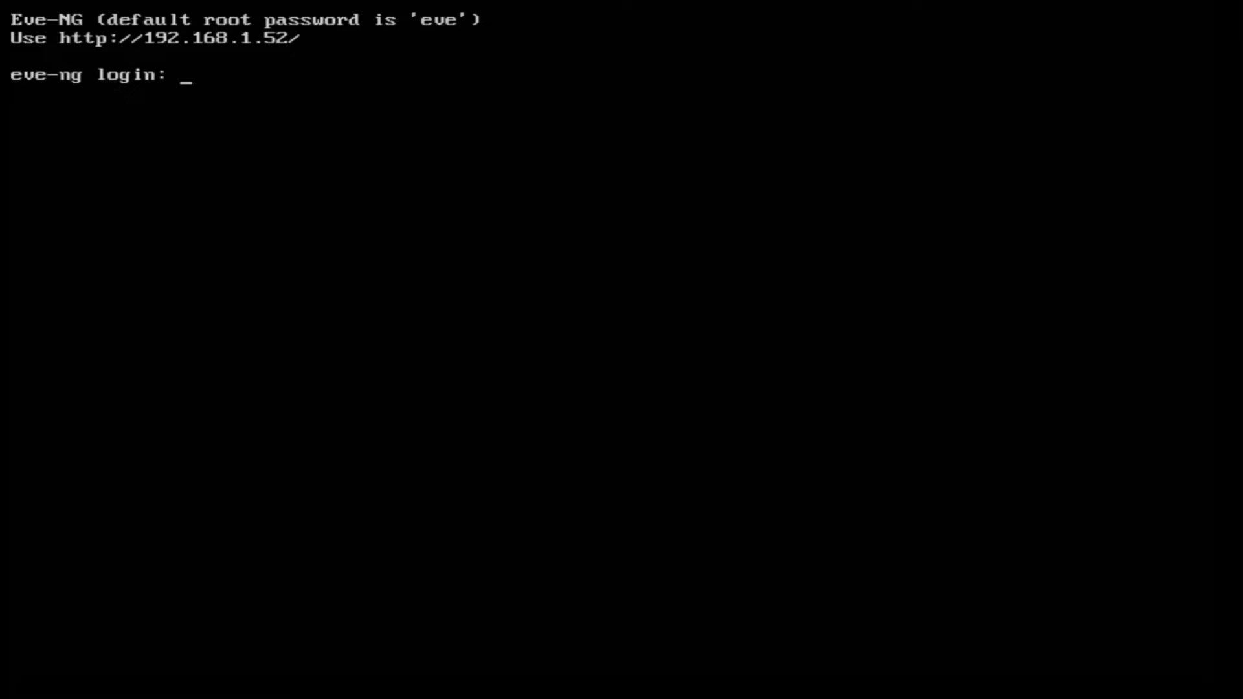
{"action": "type", "text": "root"}
{"action": "key", "text": "Return"}
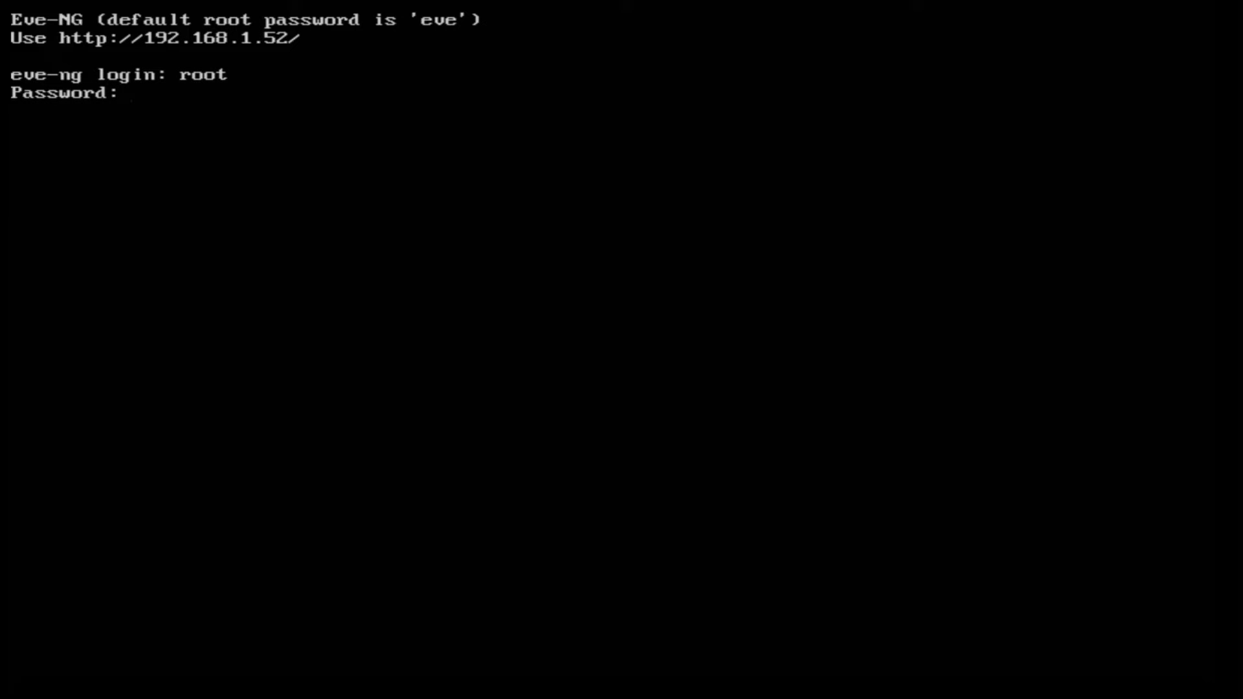
{"action": "type", "text": "eve"}
{"action": "key", "text": "Return"}
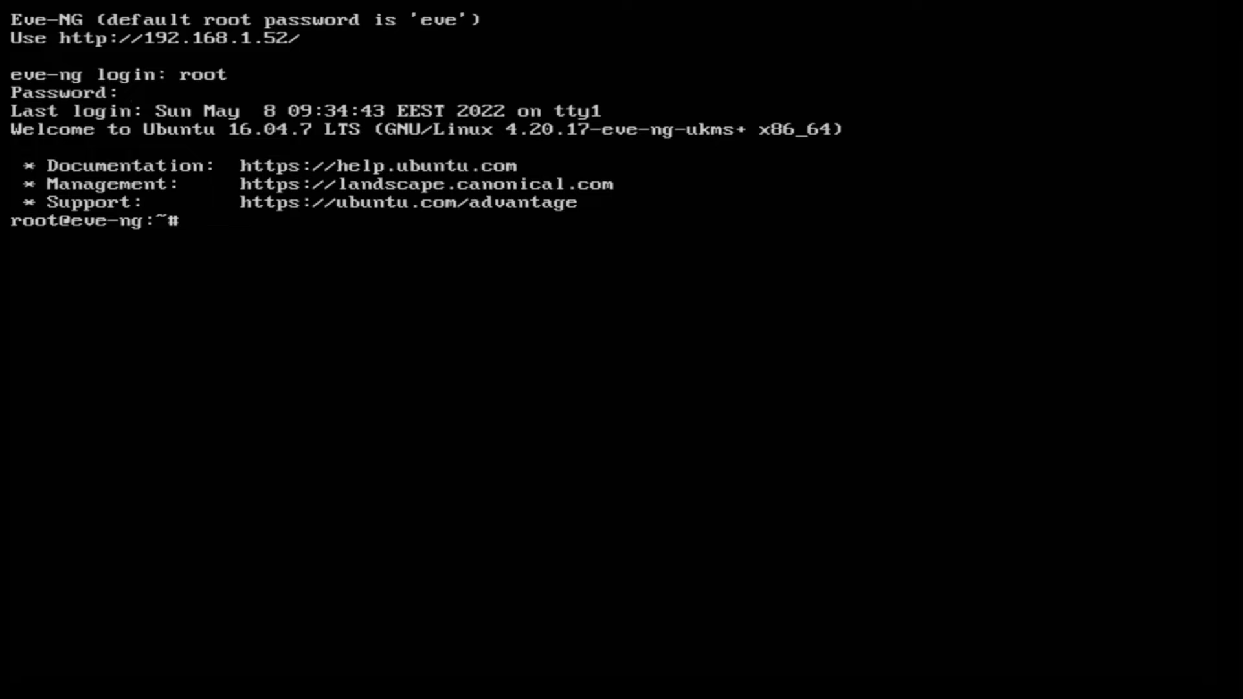
{"action": "type", "text": "df"}
{"action": "type", "text": " -h"}
{"action": "key", "text": "Return"}
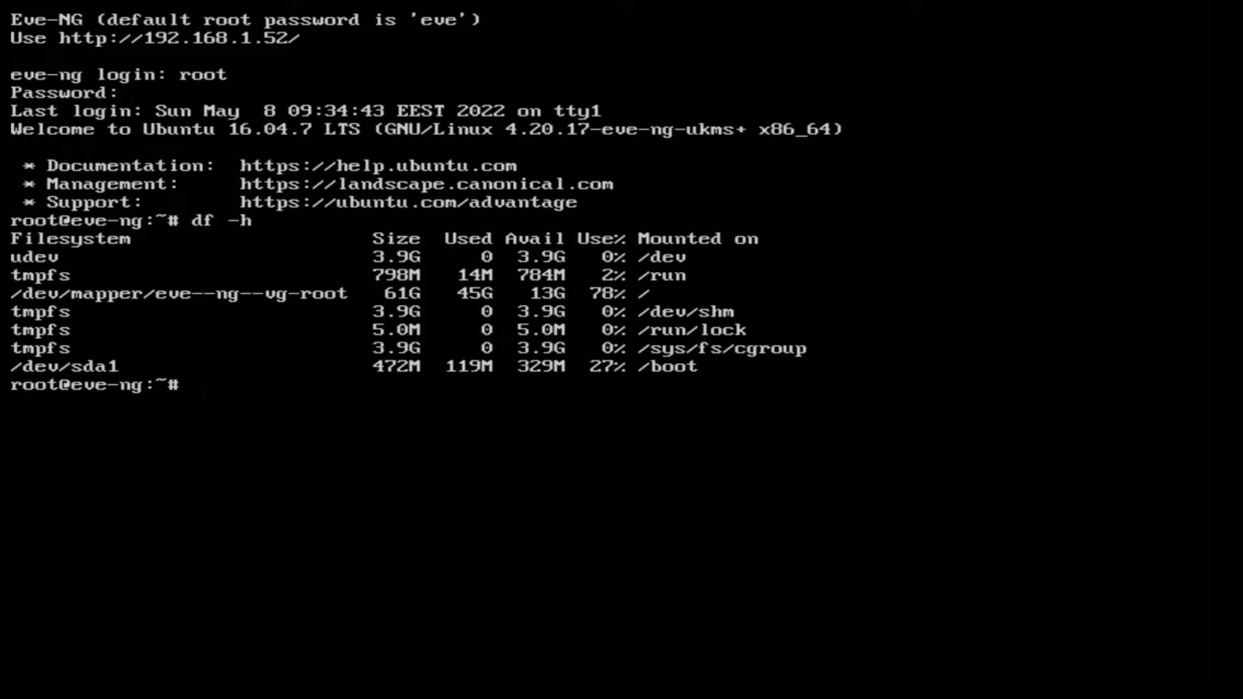
{"action": "key", "text": "Return"}
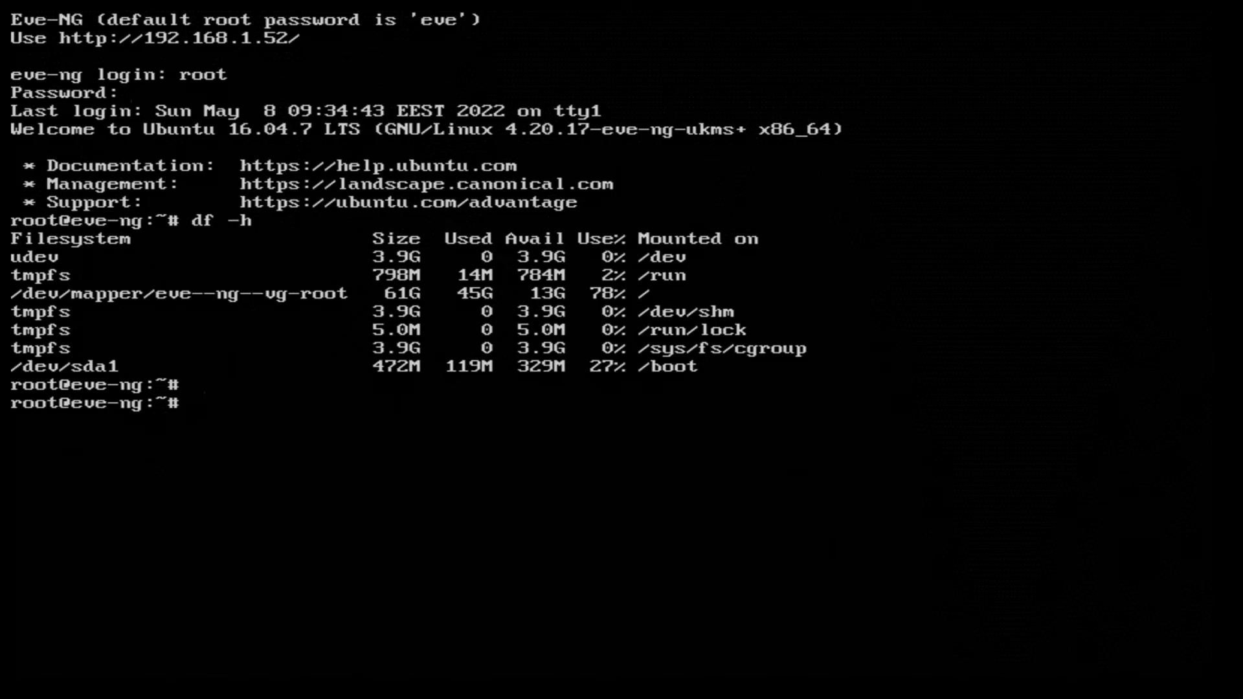
{"action": "type", "text": "shutdo"}
{"action": "type", "text": "wn -h"}
Shut down the EVE-NG system with shutdown -h now
{"action": "key", "text": "Return"}
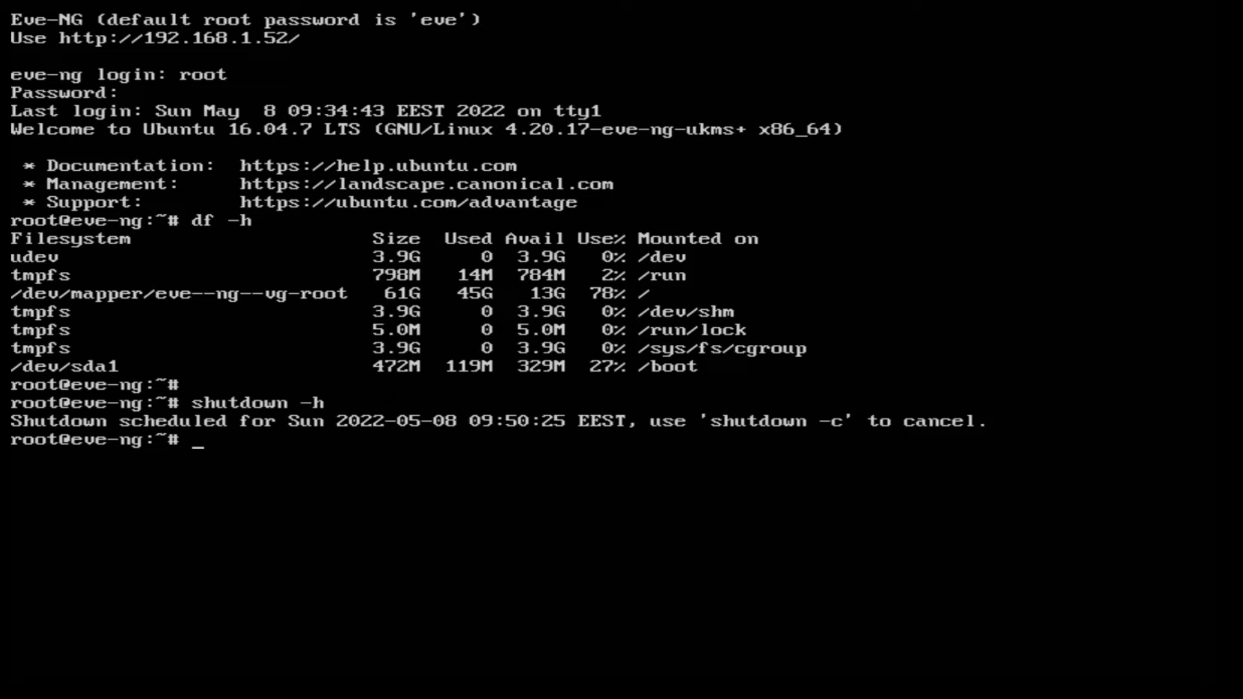
{"action": "type", "text": "shutdown "}
{"action": "type", "text": "-h "}
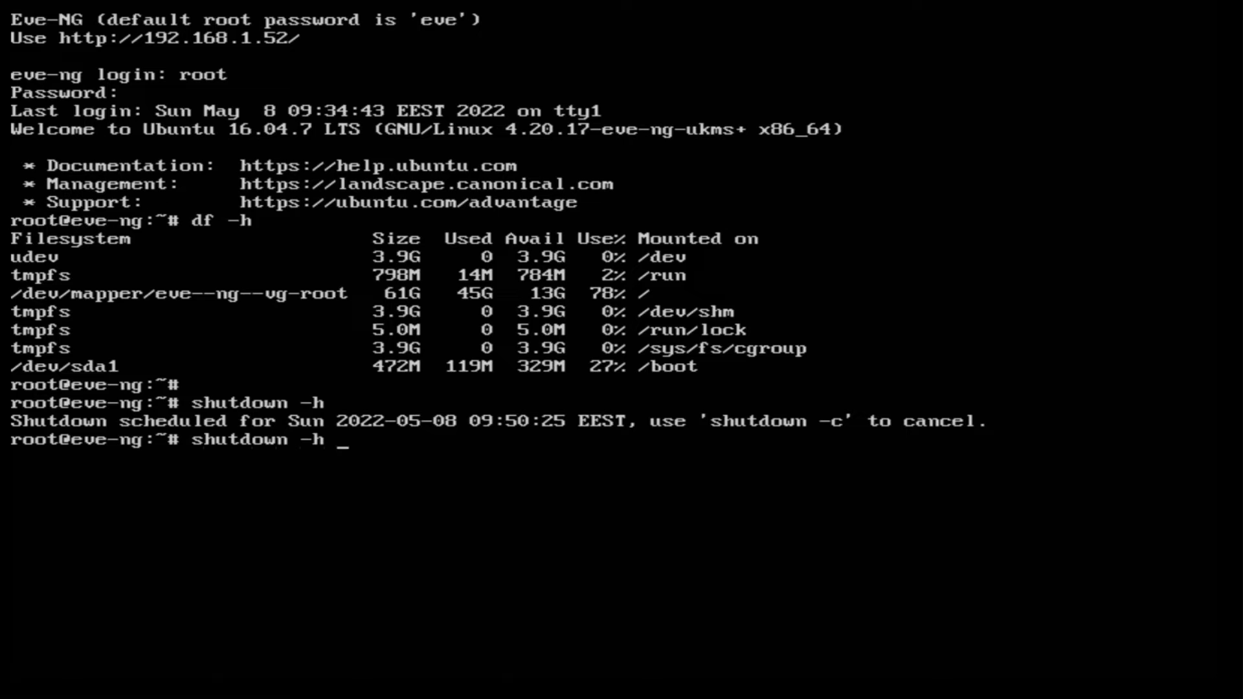
{"action": "type", "text": "now"}
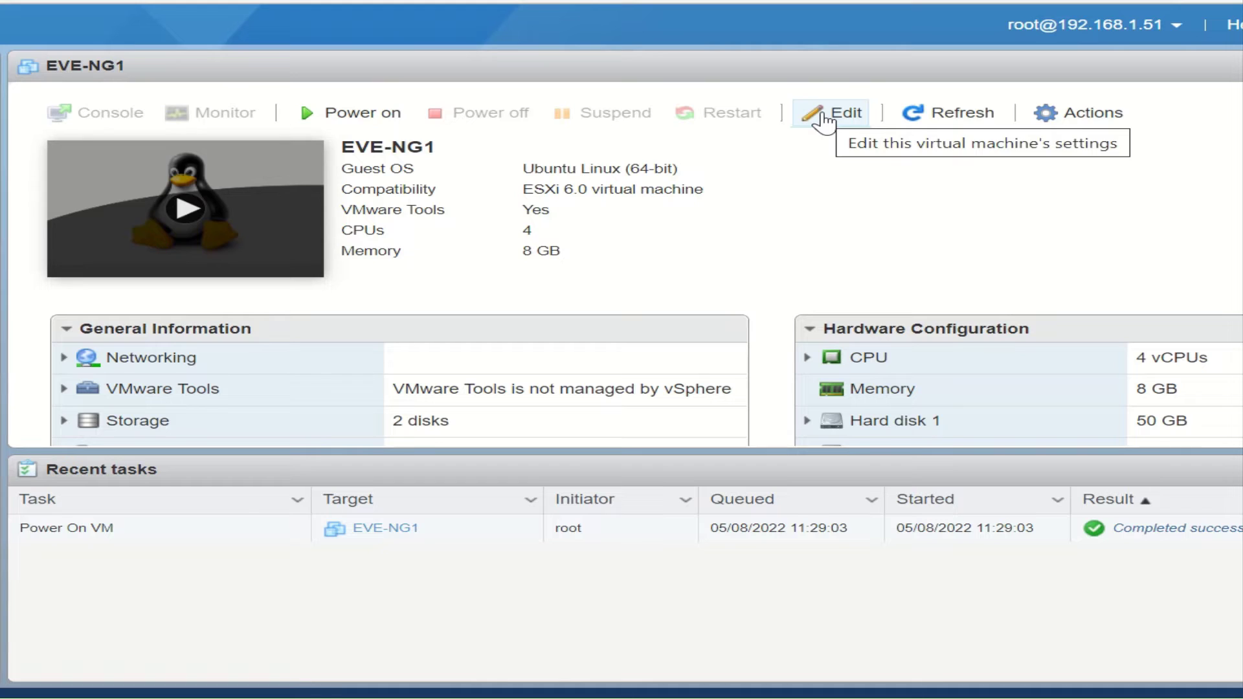
Open Edit settings for the EVE-NG1 VM, showing its 50 GB and 20 GB disks
{"action": "left_click", "coordinate": [823, 117]}
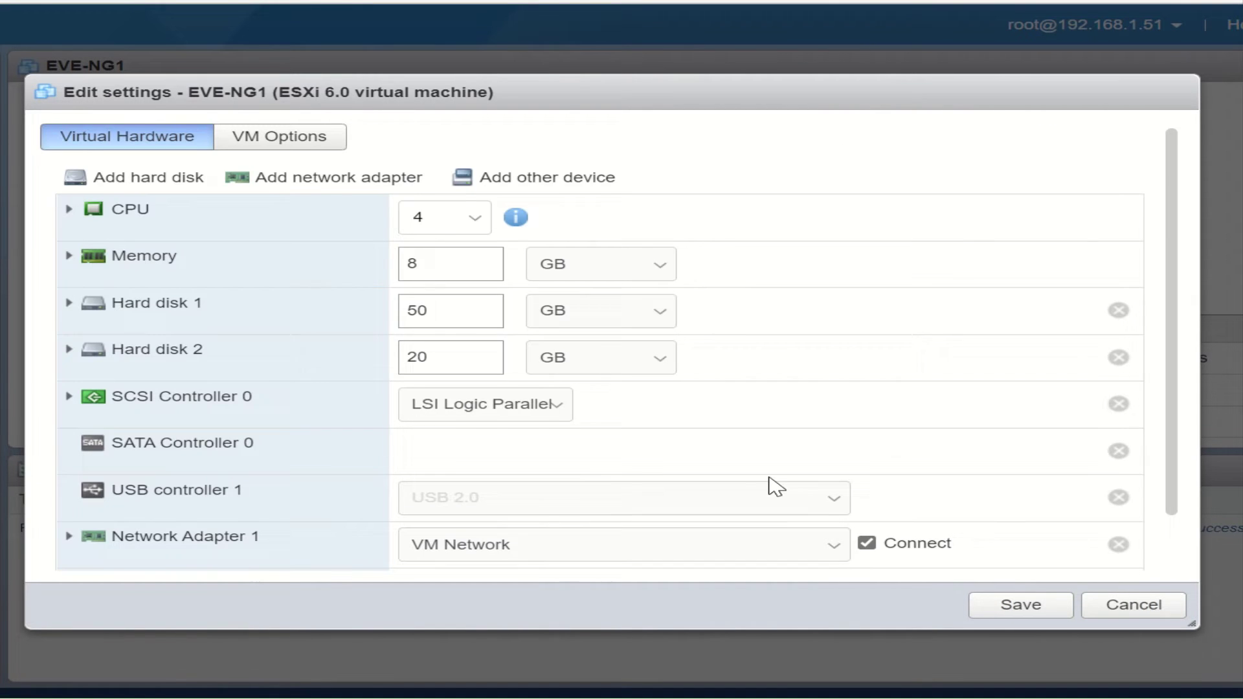
Check the Hard disk 1 and 2 size fields, then open the Add hard disk options
{"action": "double_click", "coordinate": [464, 310]}
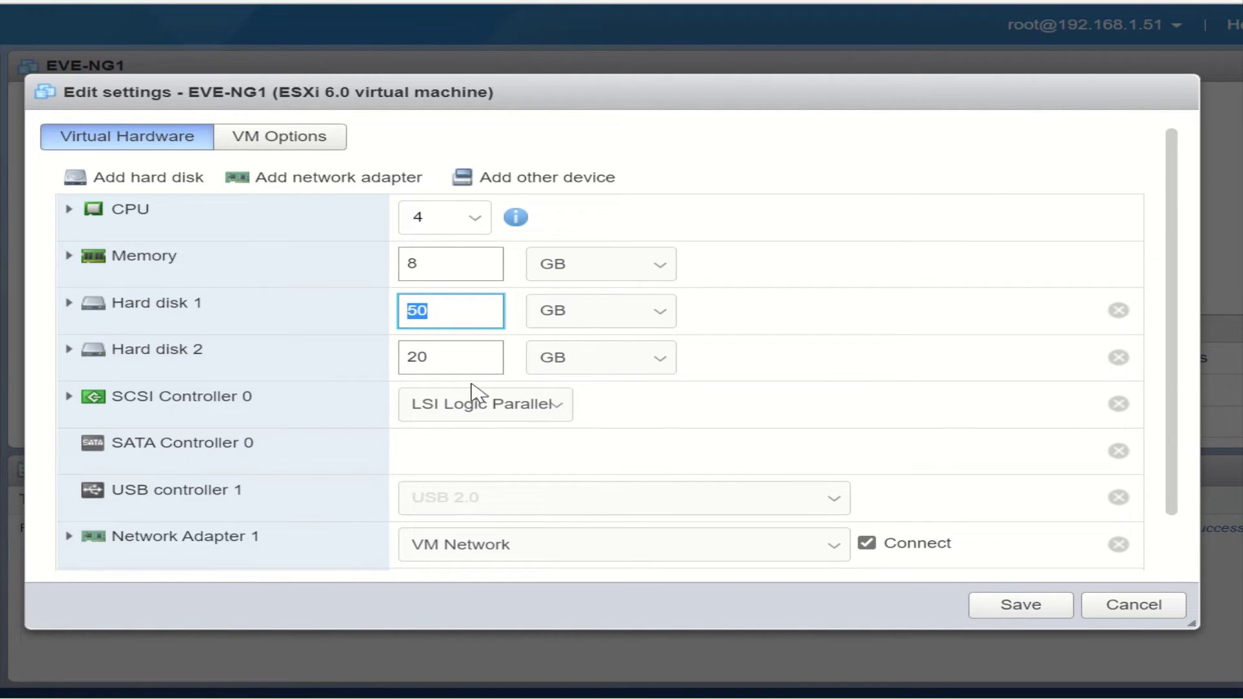
{"action": "left_click", "coordinate": [450, 356]}
{"action": "left_click_drag", "start_coordinate": [432, 358], "coordinate": [401, 360]}
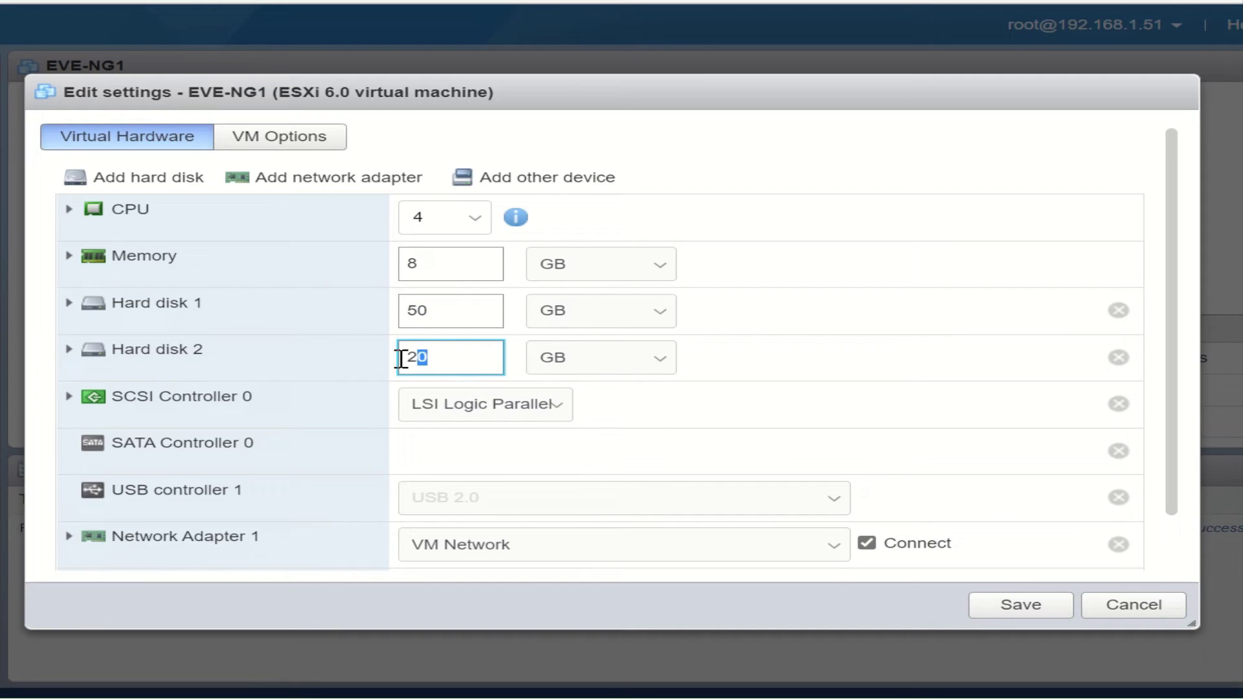
{"action": "left_click", "coordinate": [427, 358]}
{"action": "left_click", "coordinate": [129, 180]}
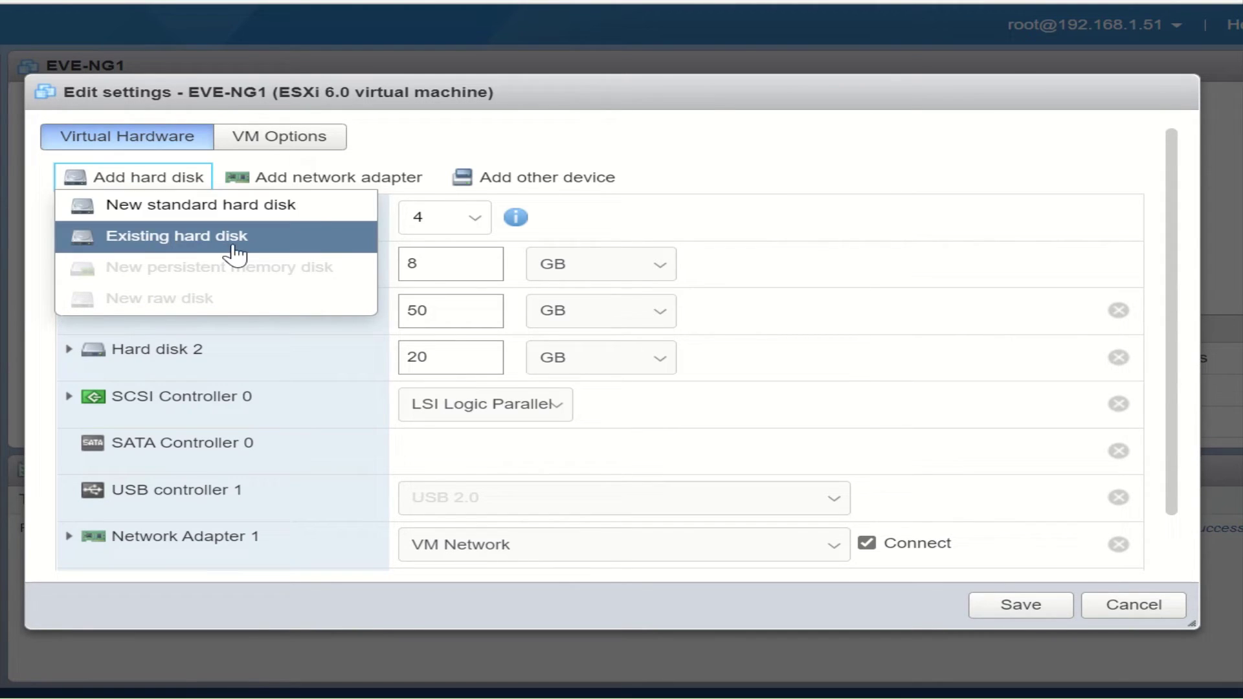
Add a new standard hard disk with a size of 50 GB
{"action": "left_click", "coordinate": [205, 205]}
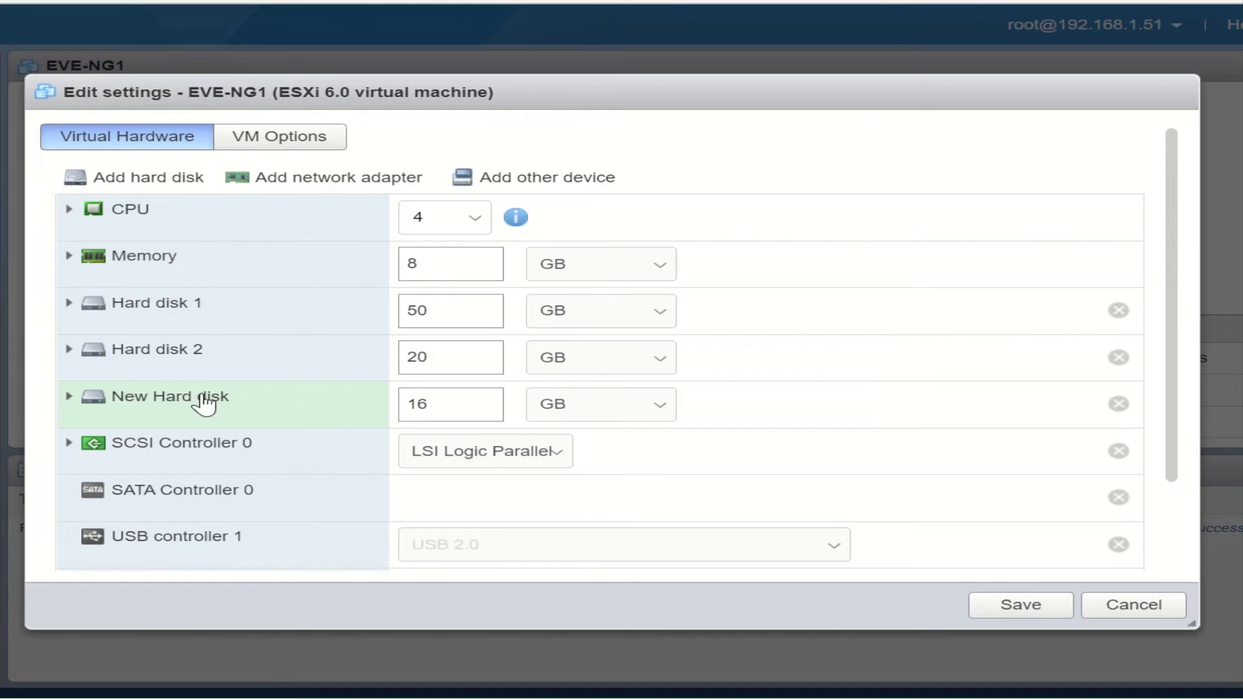
{"action": "left_click_drag", "start_coordinate": [488, 410], "coordinate": [304, 396]}
{"action": "type", "text": "50"}
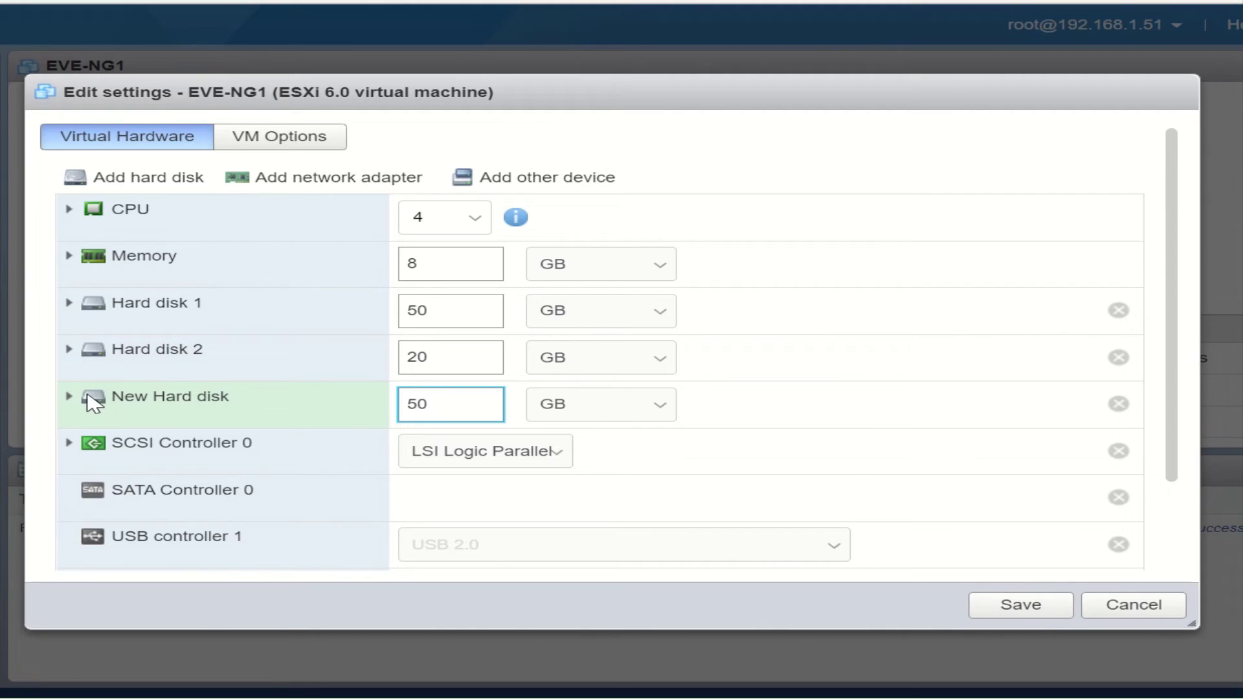
{"action": "left_click", "coordinate": [69, 397]}
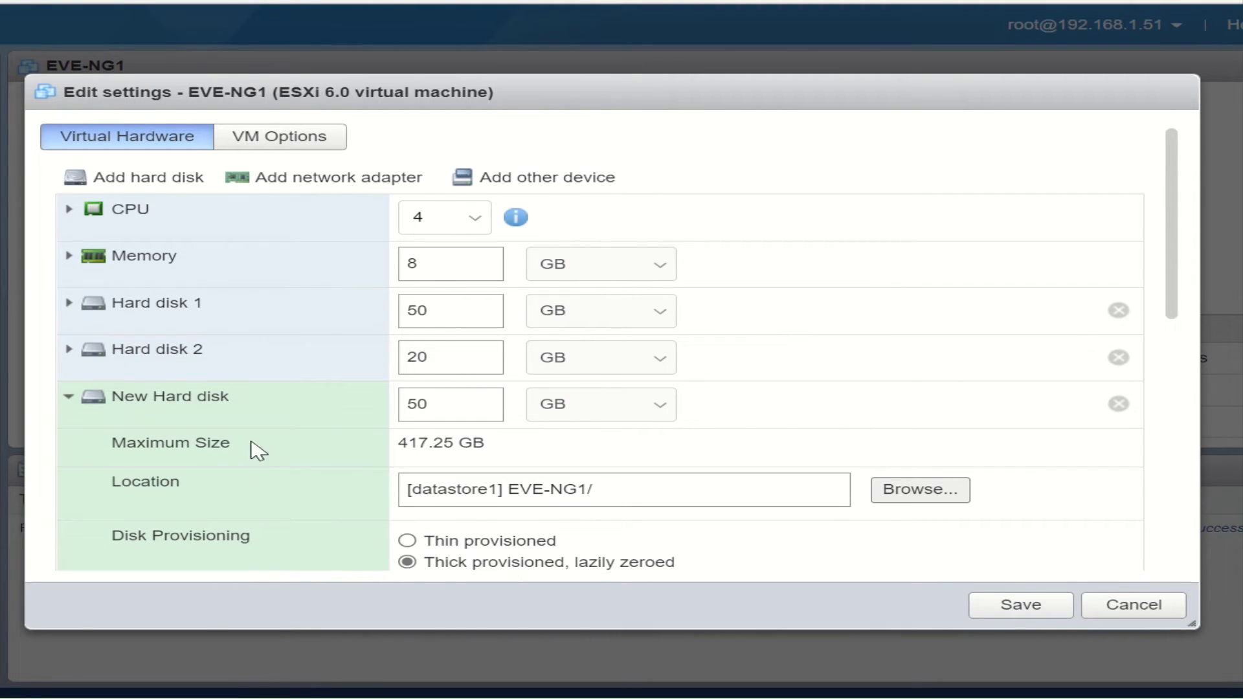
Review the three disks' details and save the EVE-NG1 reconfiguration
{"action": "left_click", "coordinate": [68, 349]}
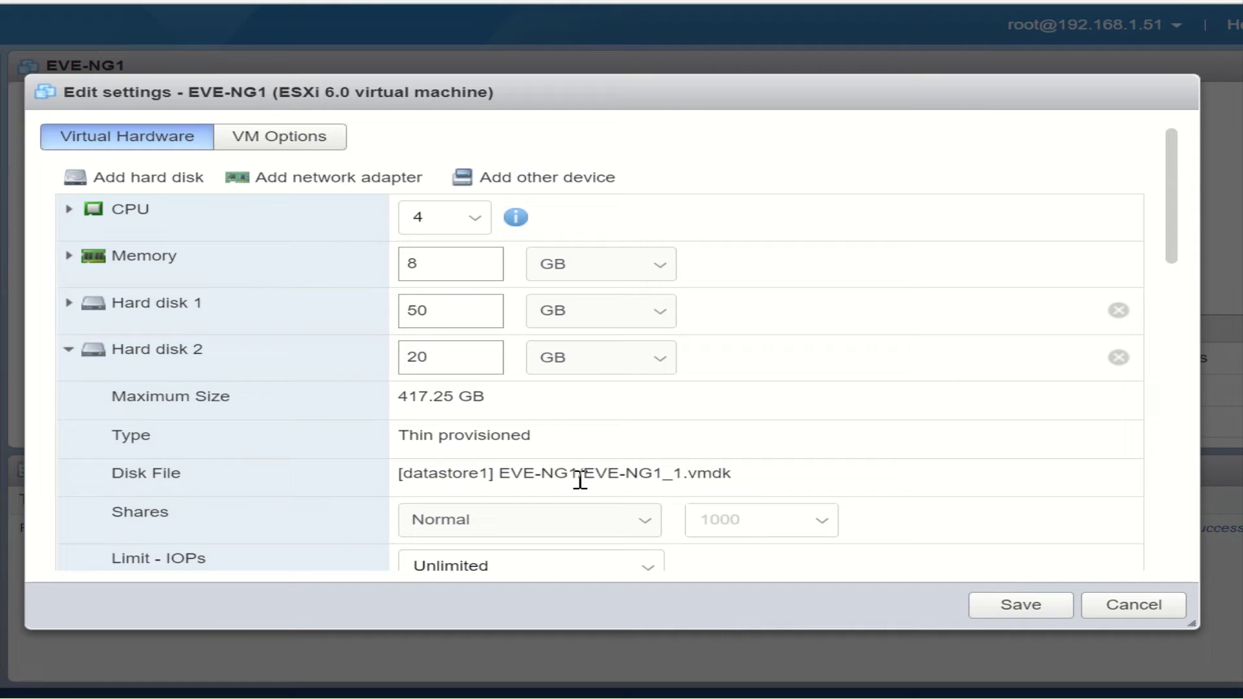
{"action": "left_click", "coordinate": [68, 303]}
{"action": "left_click_drag", "start_coordinate": [500, 428], "coordinate": [570, 428]}
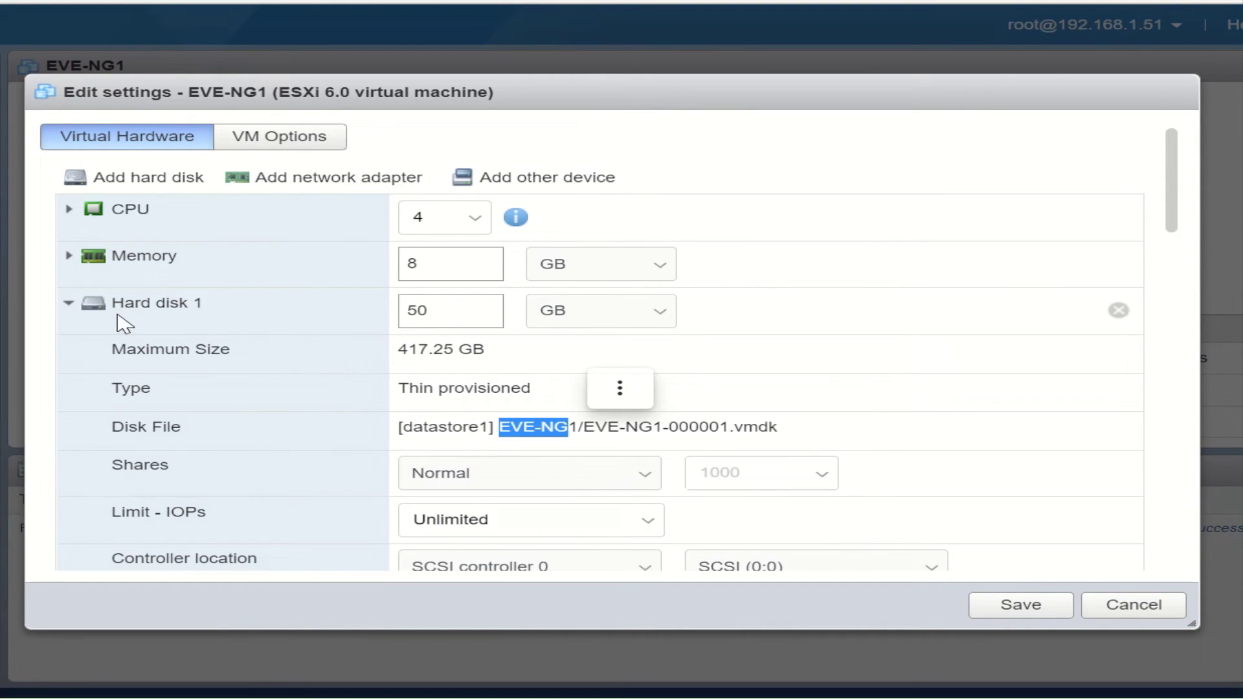
{"action": "left_click", "coordinate": [68, 303]}
{"action": "left_click", "coordinate": [68, 350]}
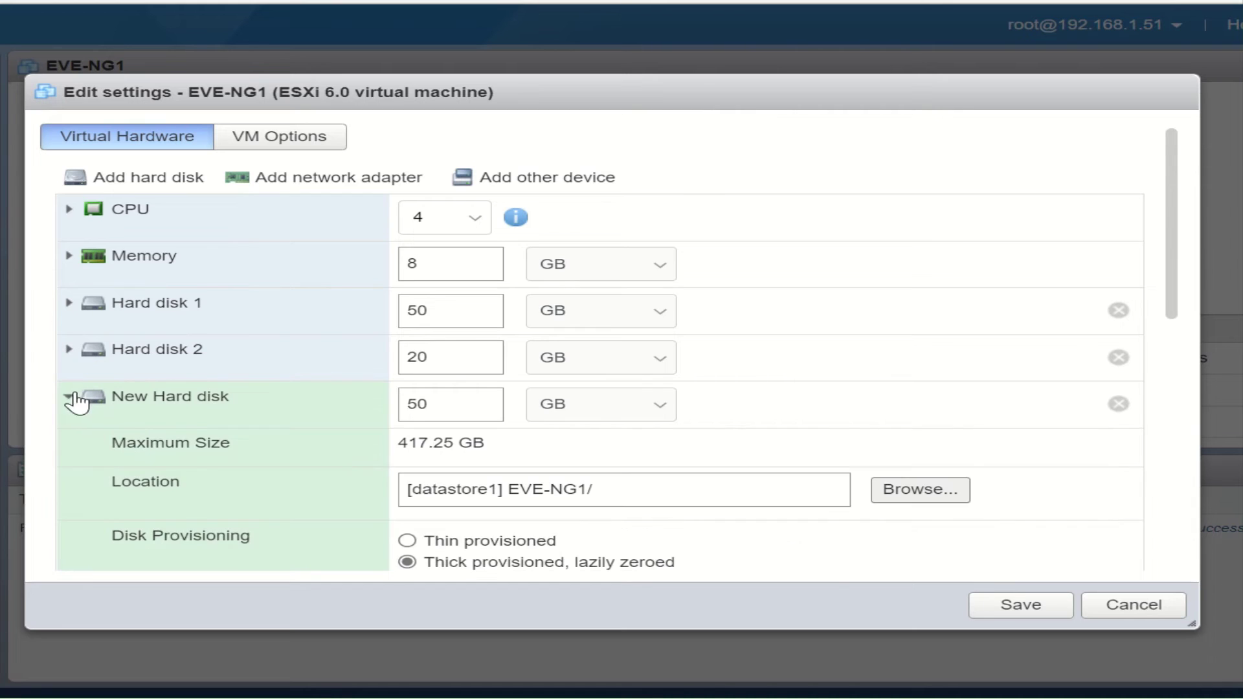
{"action": "left_click", "coordinate": [68, 396]}
{"action": "left_click", "coordinate": [1020, 604]}
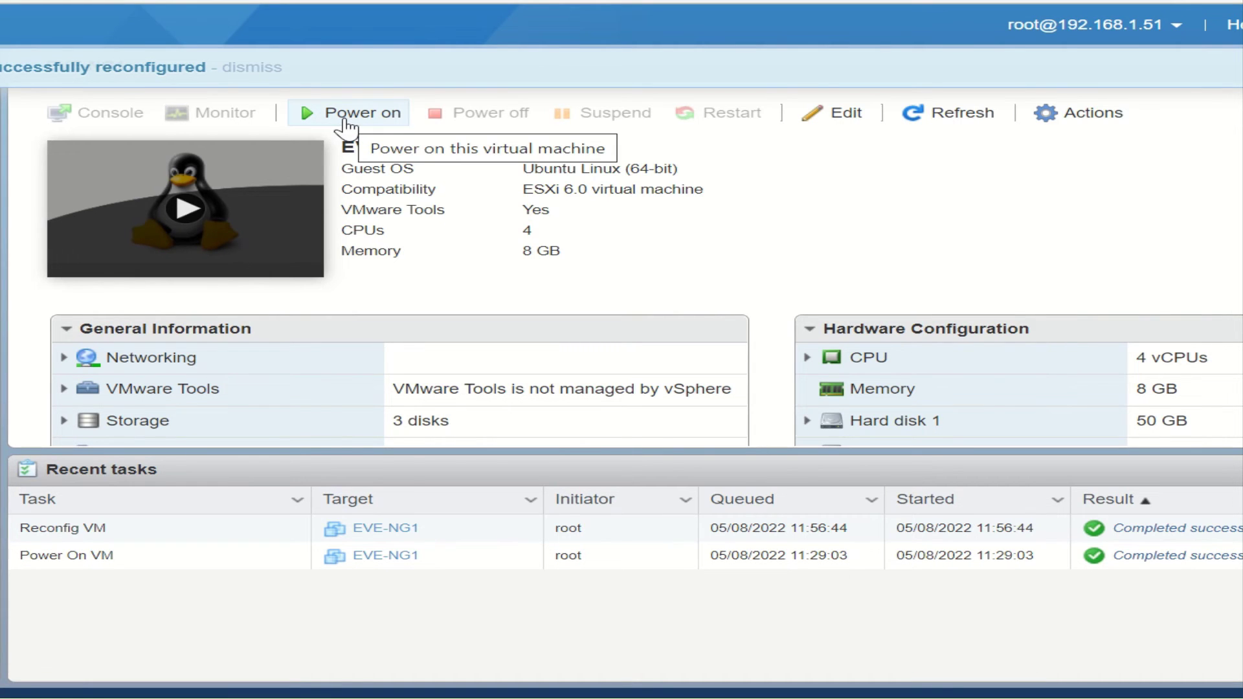
Power on EVE-NG1 from the VM toolbar, bringing up the eve-ng login prompt
{"action": "left_click", "coordinate": [348, 125]}
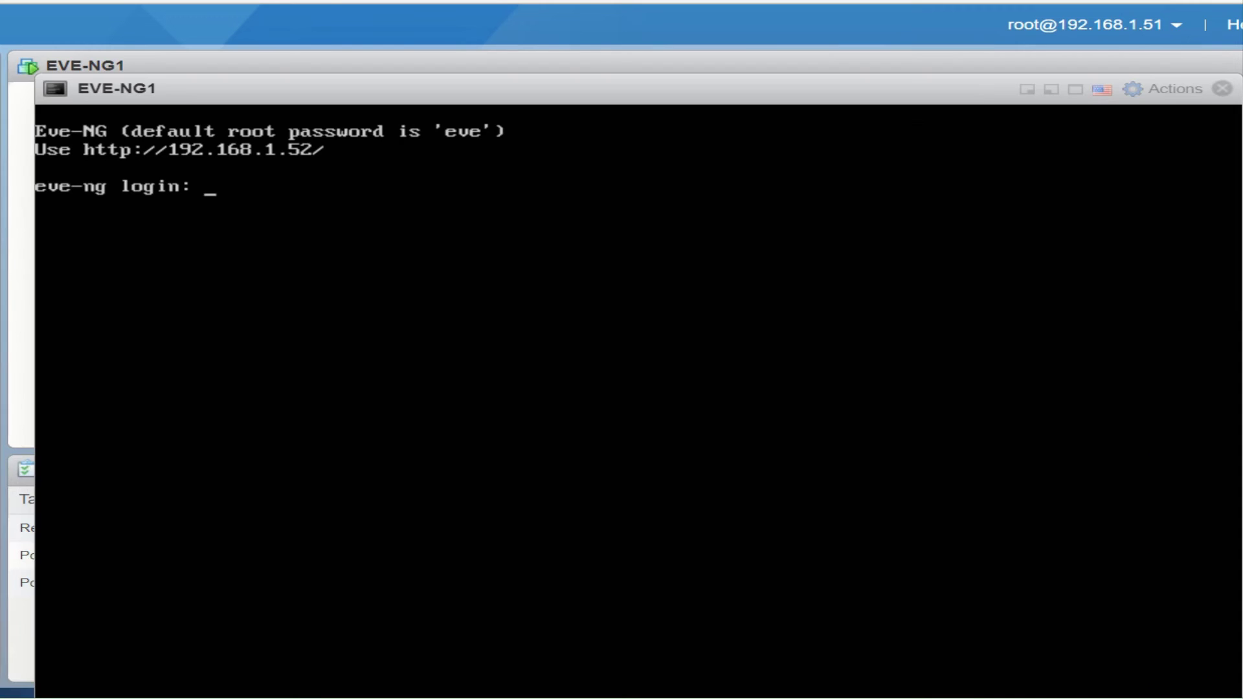
{"action": "type", "text": "ro"}
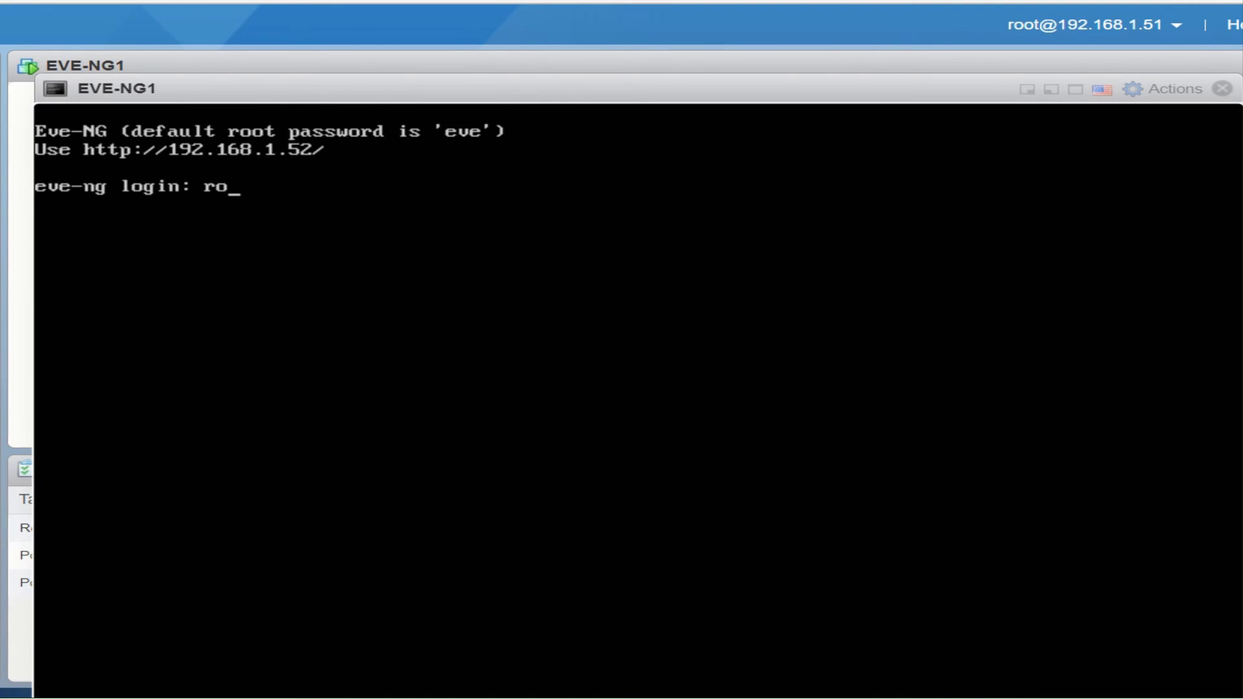
{"action": "type", "text": "ot"}
Log in as root/eve and run df -h: root is now 110G, 43% used
{"action": "key", "text": "Return"}
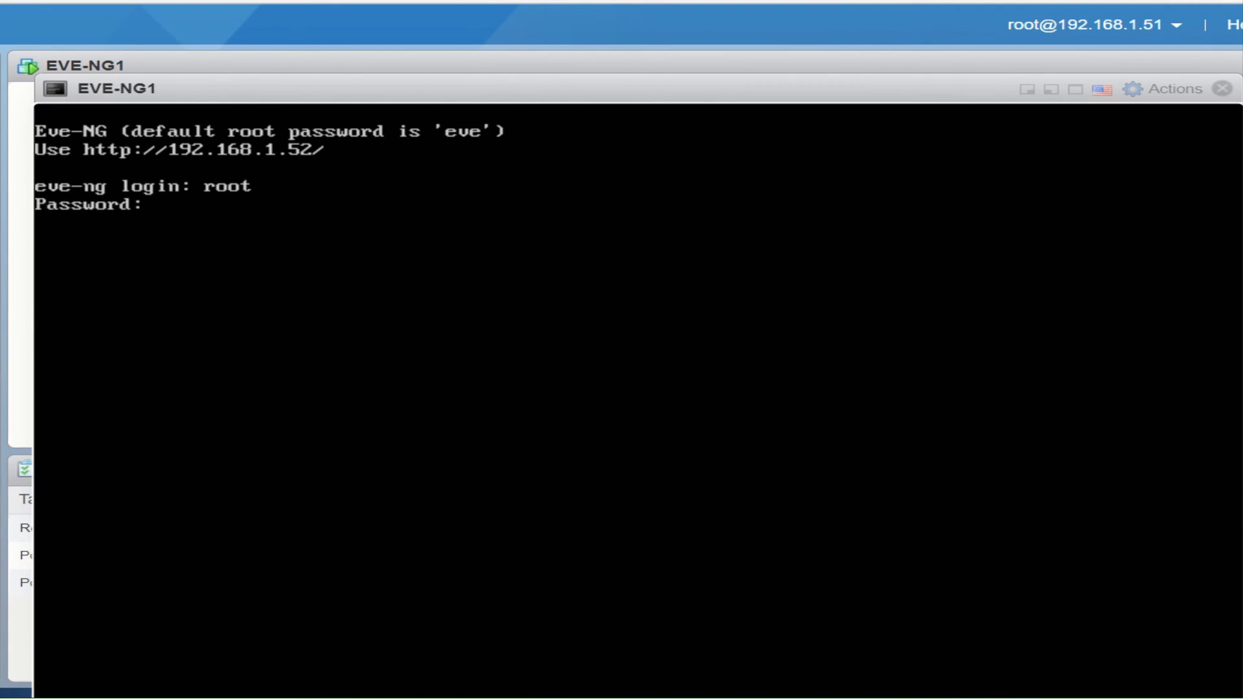
{"action": "type", "text": "eve"}
{"action": "key", "text": "Return"}
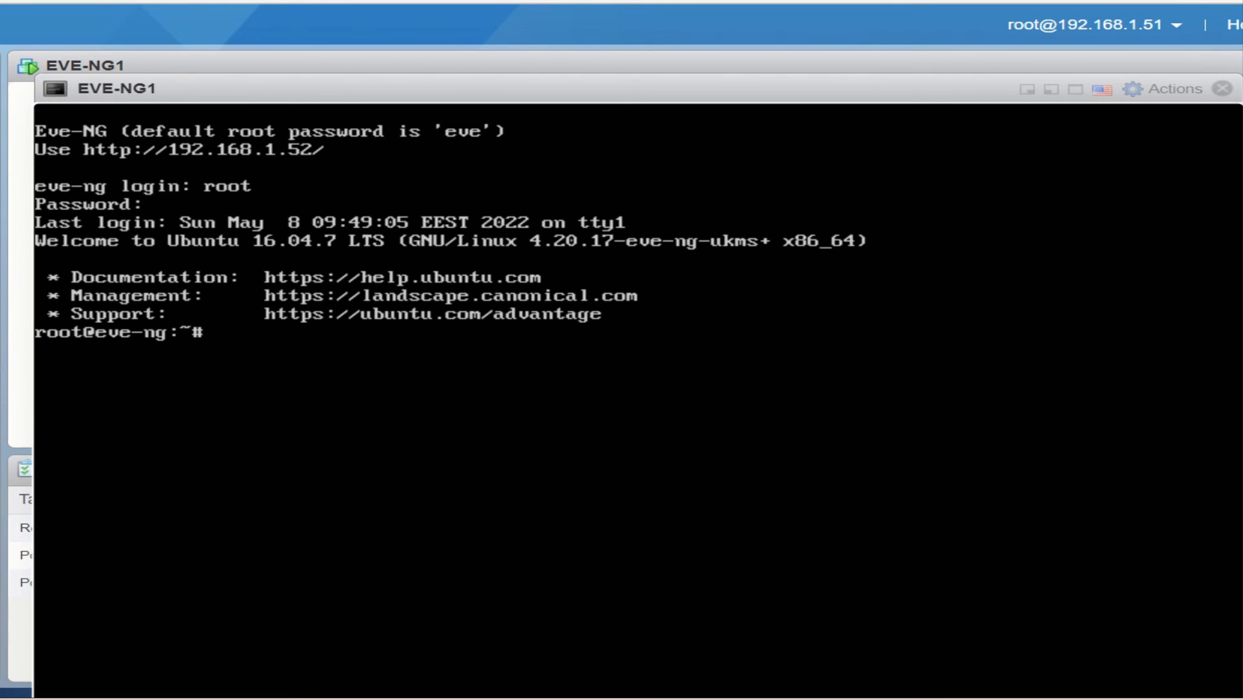
{"action": "type", "text": "df -"}
{"action": "type", "text": "h"}
{"action": "key", "text": "Return"}
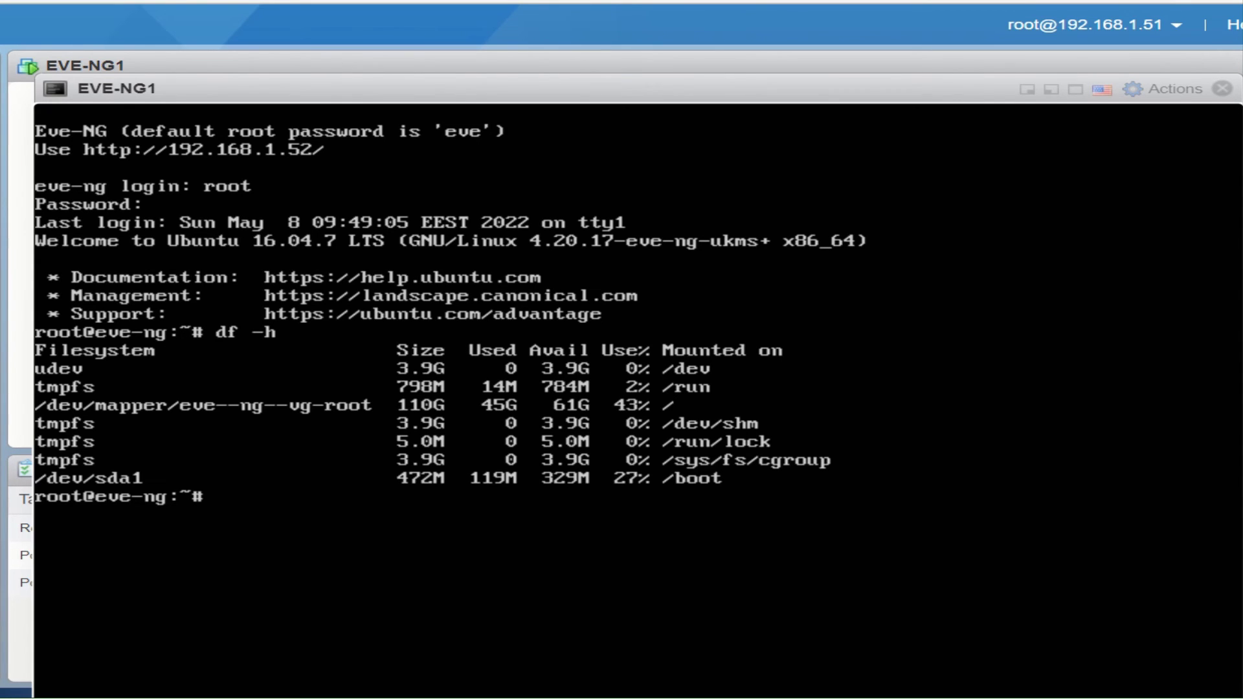
{"action": "key", "text": "Return"}
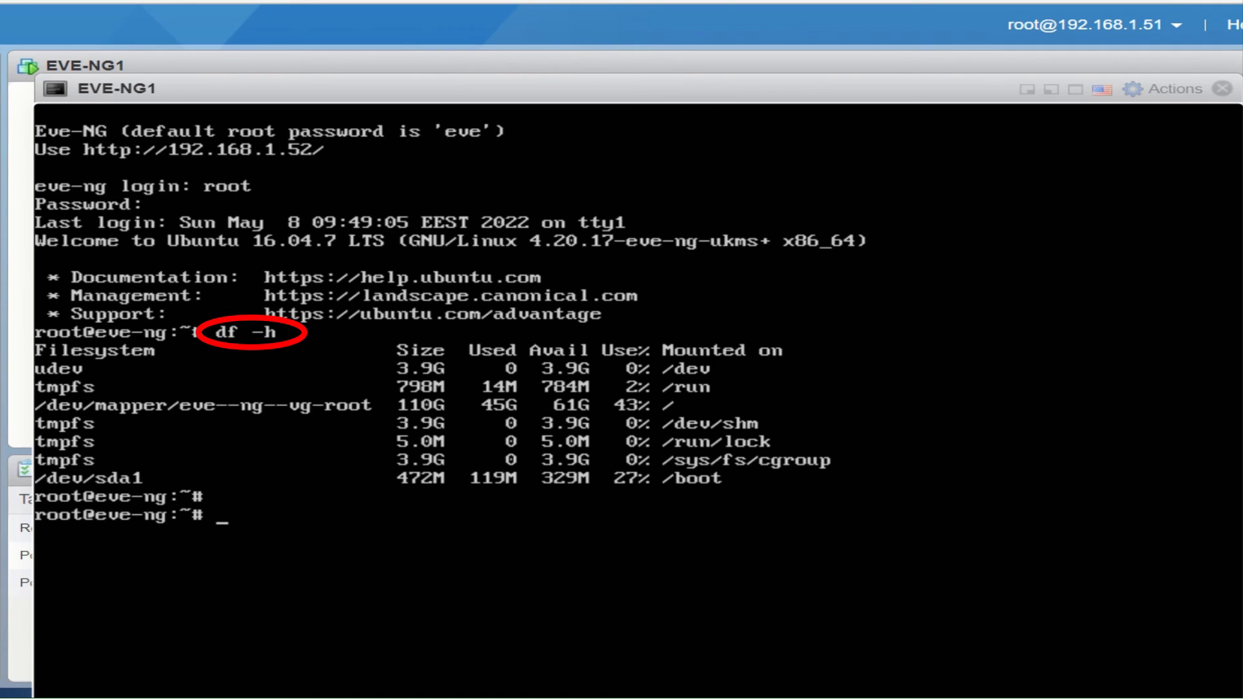